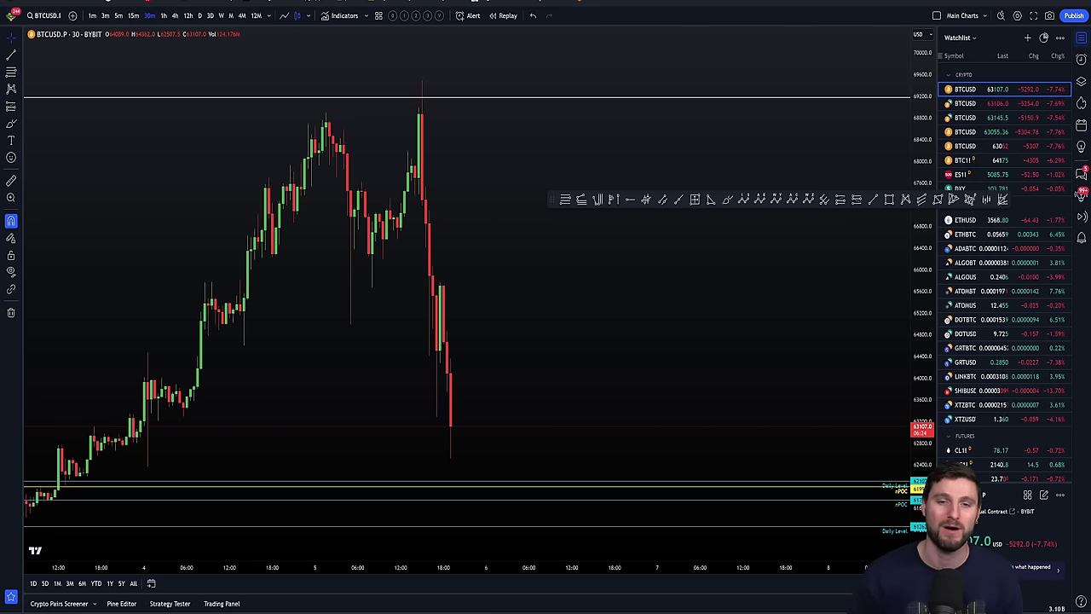
# Step: Pan and zoom the BTCUSD 30m chart onto the spike above the prior high and the drop
pyautogui.moveTo(314, 178); pyautogui.dragTo(404, 183)
pyautogui.scroll(2, 292, 143)
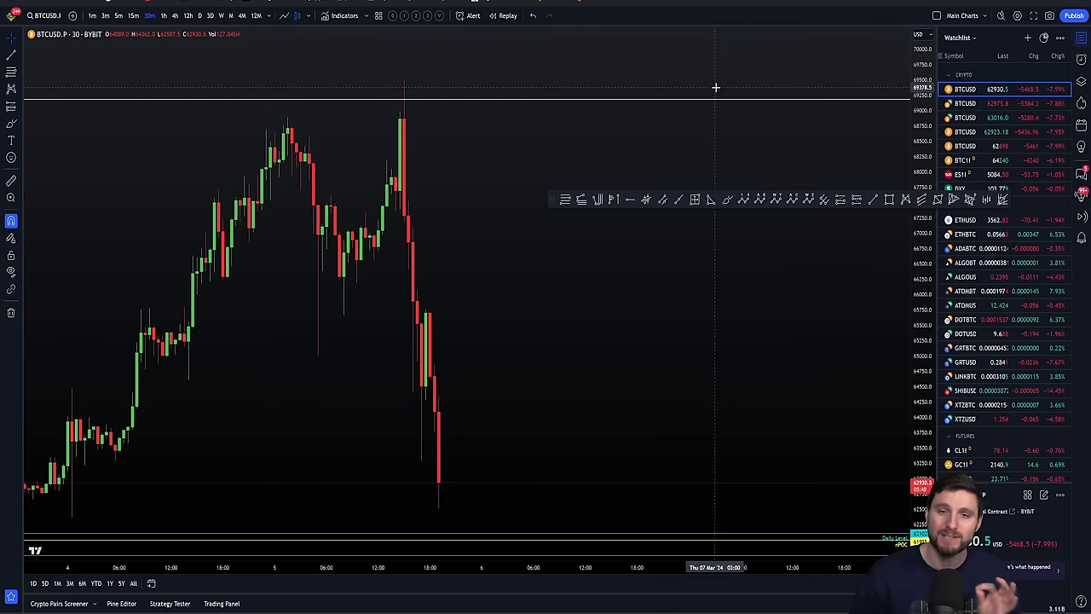
pyautogui.scroll(1, 376, 131)
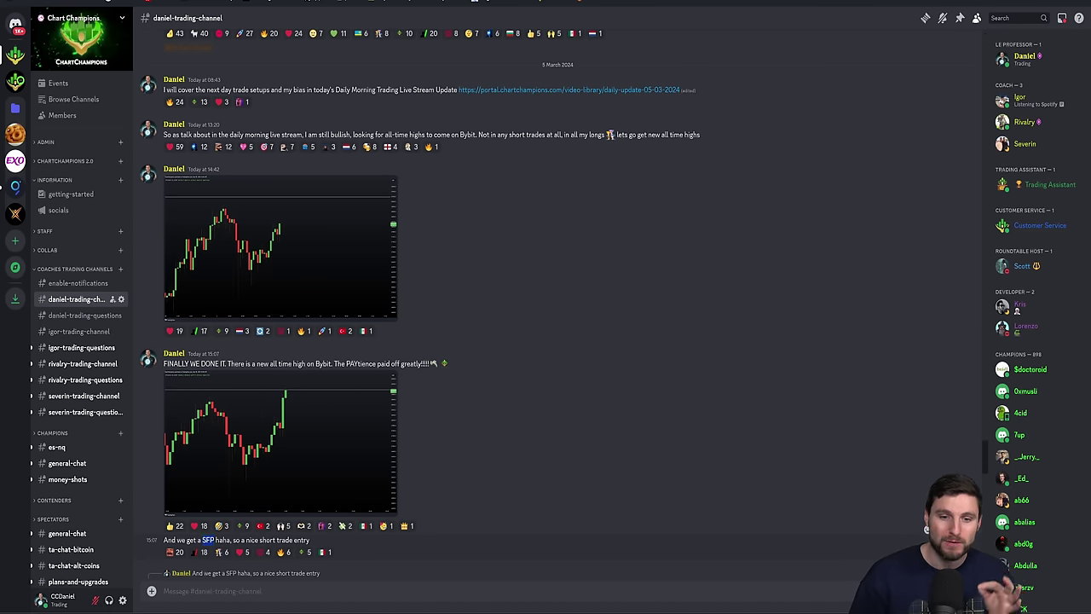
# Step: Highlight 'short trade entry' and 'The PAYtience', and view the all-time-high chart screenshot enlarged
pyautogui.moveTo(259, 540); pyautogui.dragTo(309, 540)
pyautogui.click(309, 539)
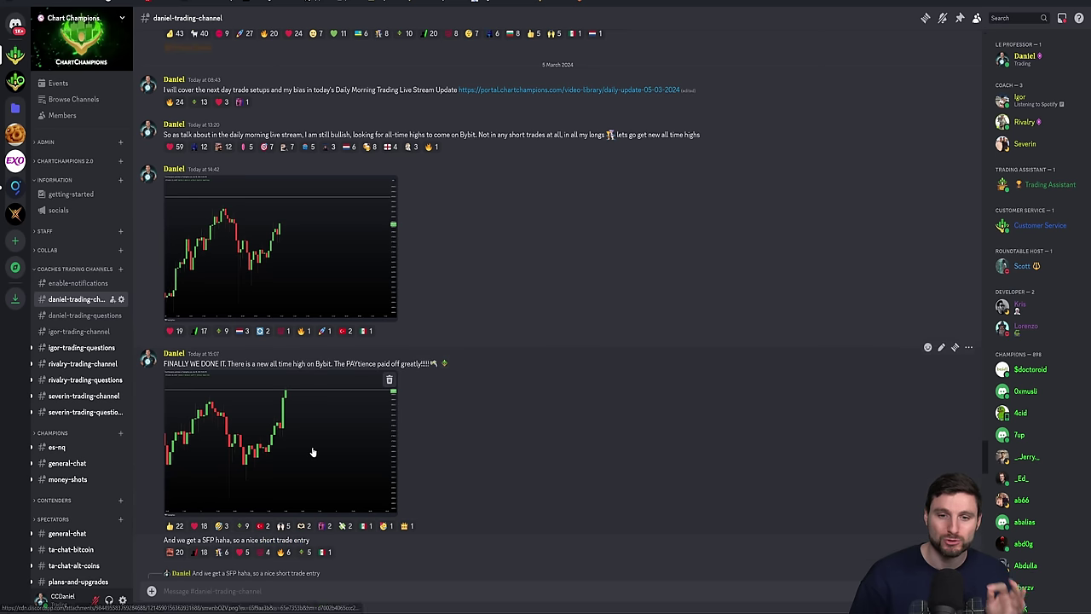
pyautogui.moveTo(334, 363); pyautogui.dragTo(375, 363)
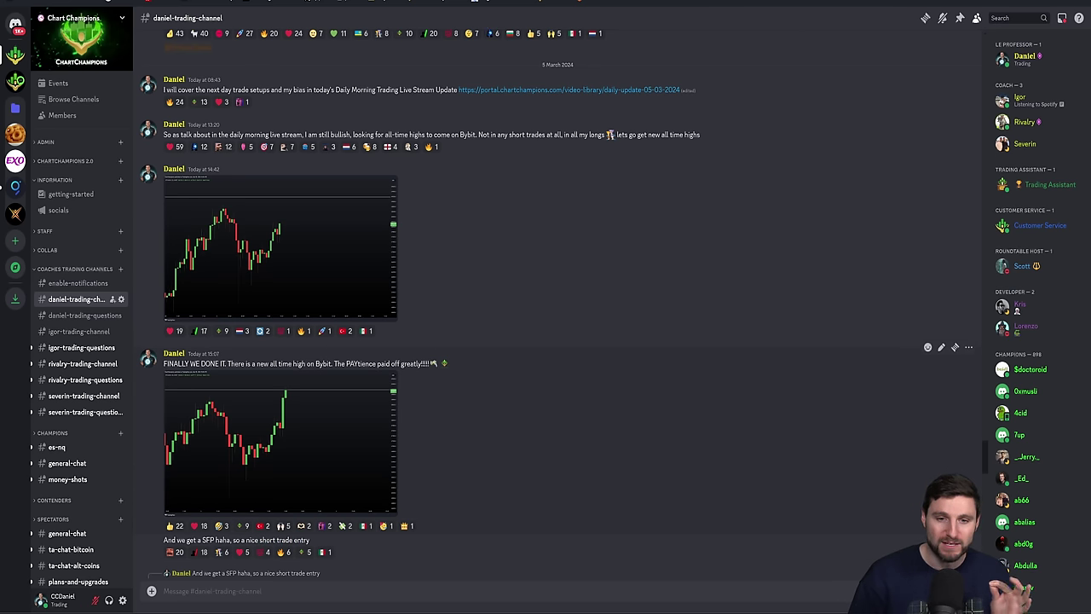
pyautogui.click(250, 428)
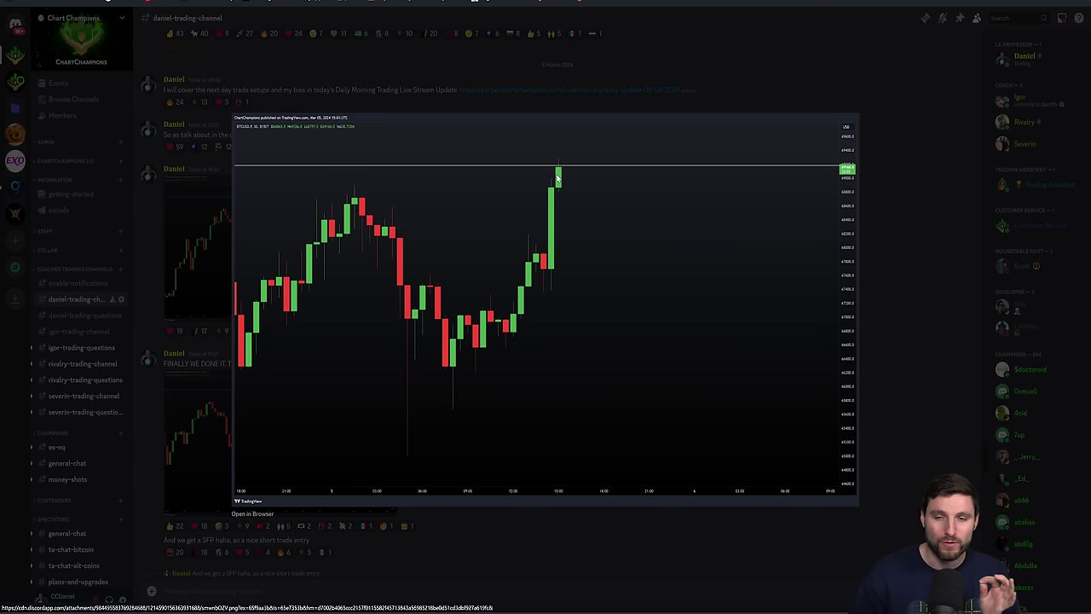
pyautogui.click(754, 84)
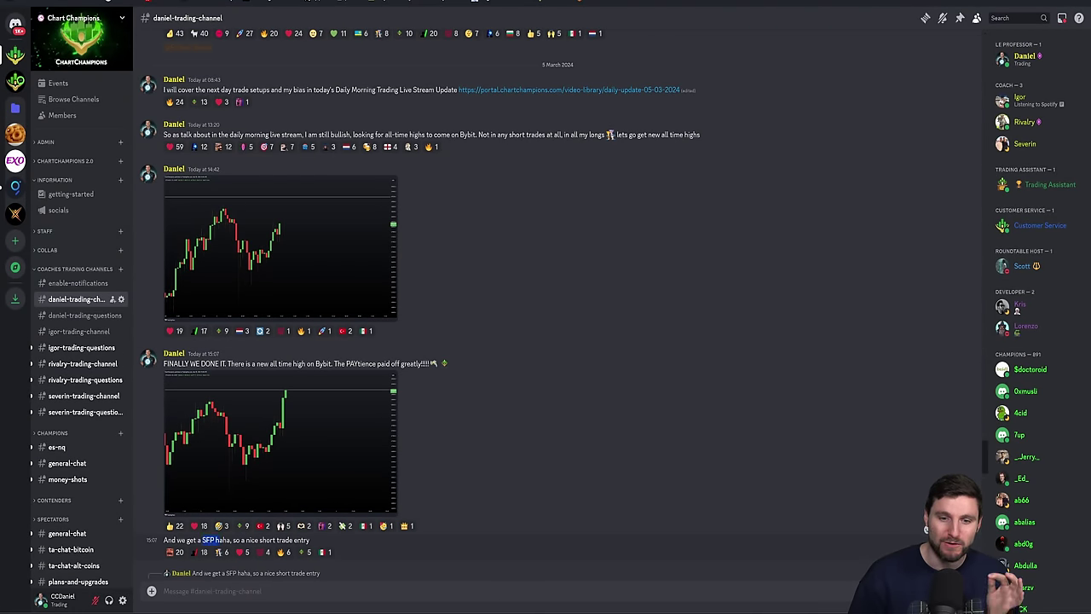
pyautogui.moveTo(259, 539); pyautogui.dragTo(312, 543)
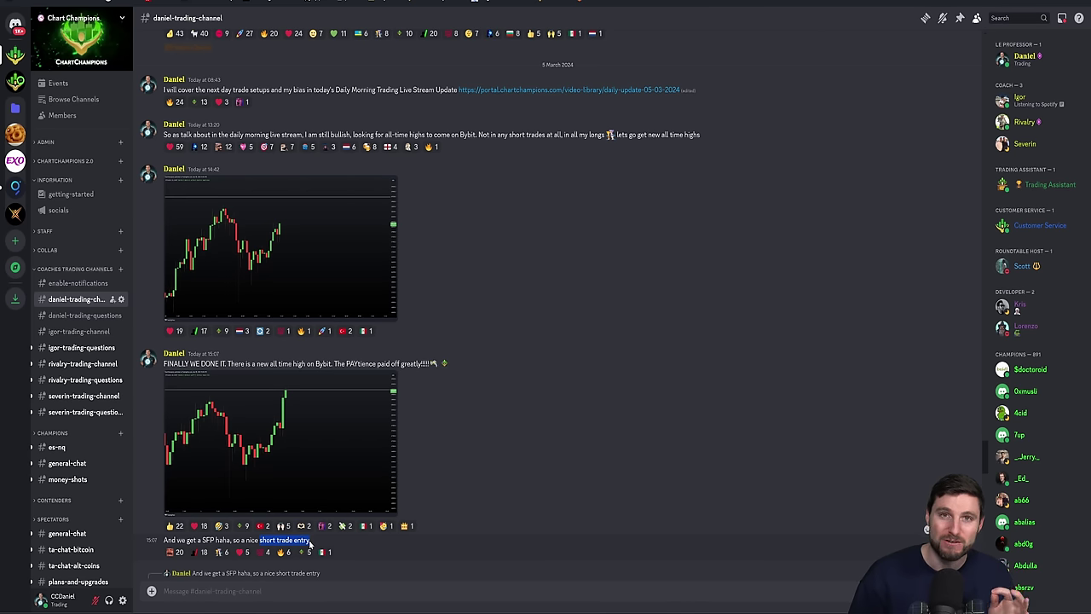
pyautogui.click(431, 363)
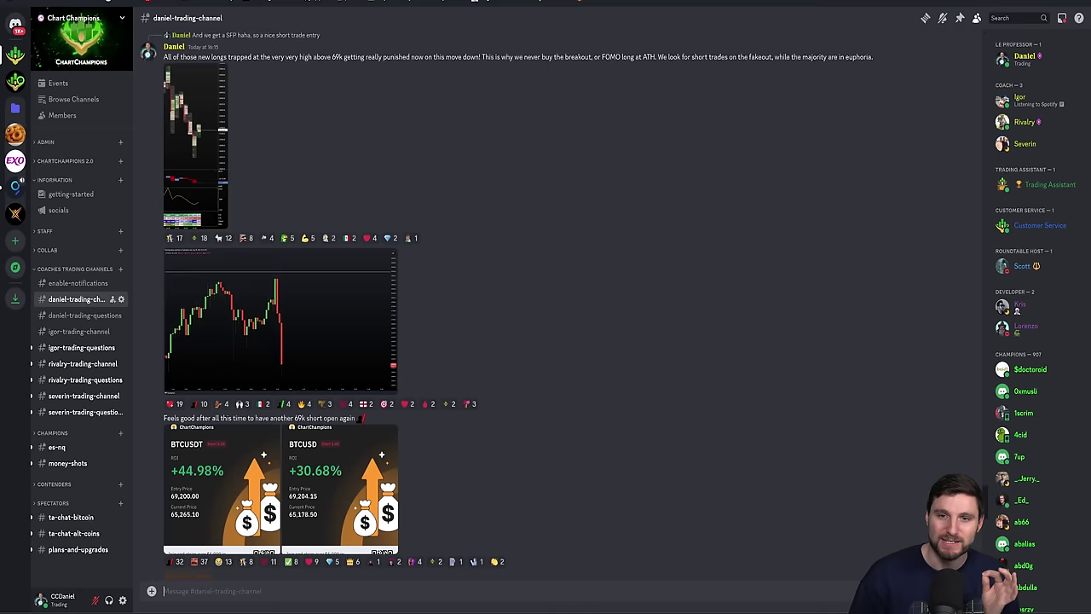
# Step: Scroll down and view the enlarged BTCUSDT and BTCUSD short-trade result cards
pyautogui.scroll(-5, 408, 389)
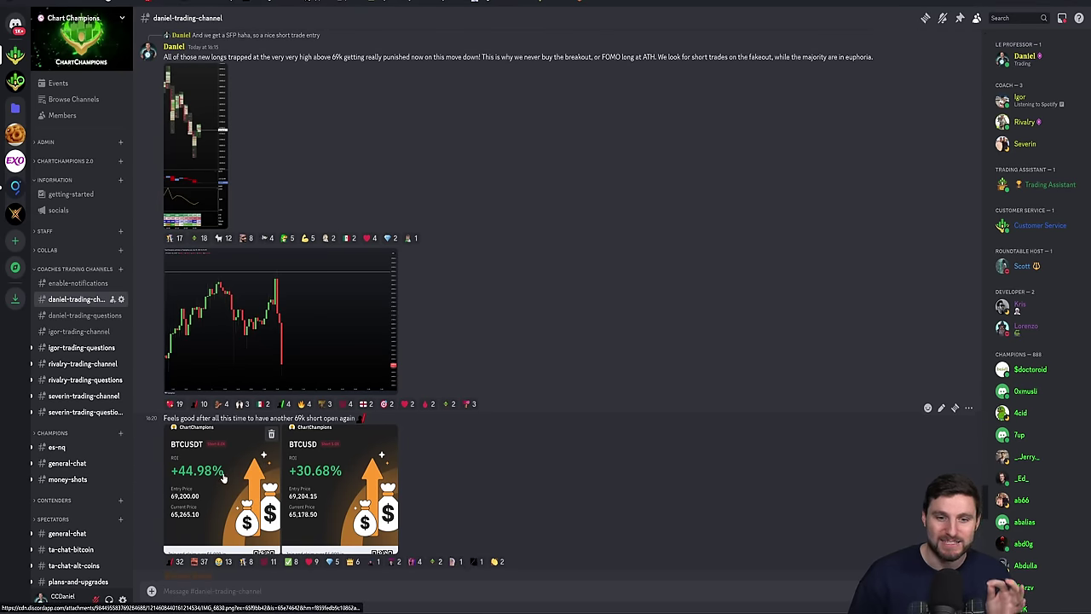
pyautogui.click(223, 477)
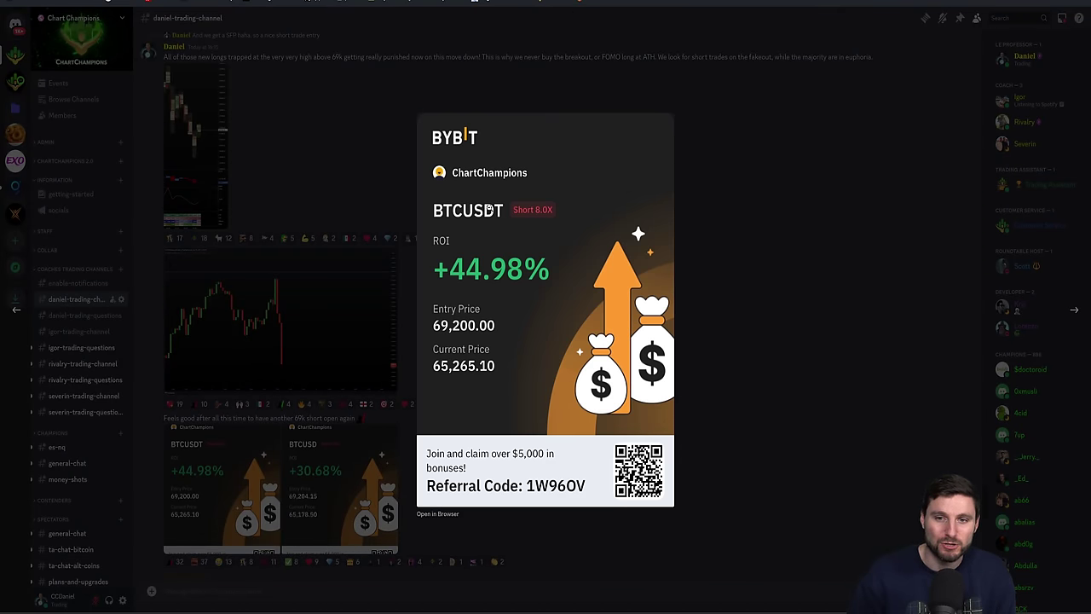
pyautogui.press('Left')
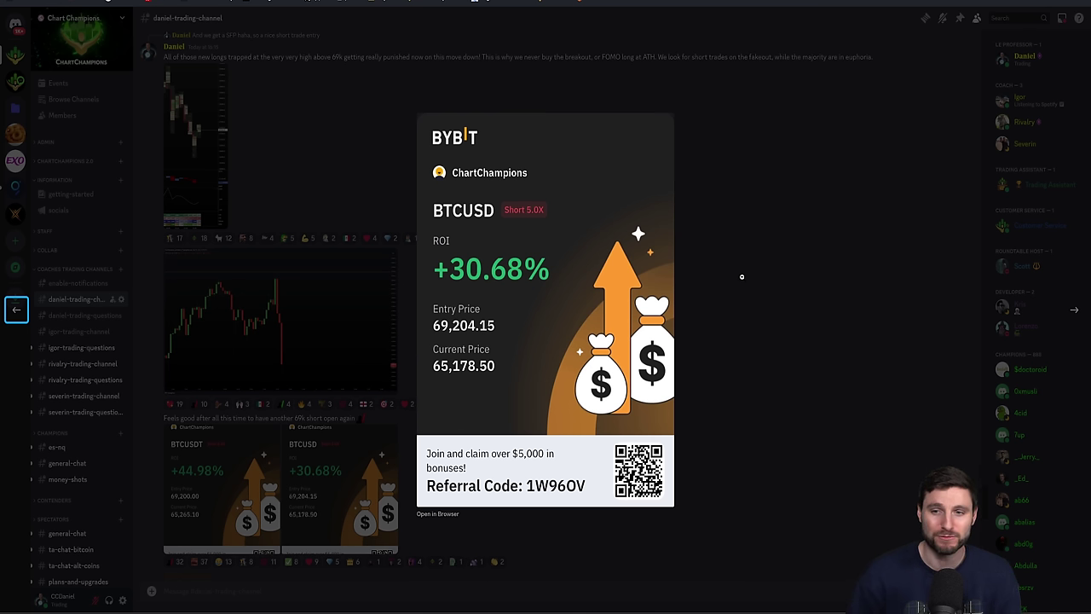
pyautogui.press('Escape')
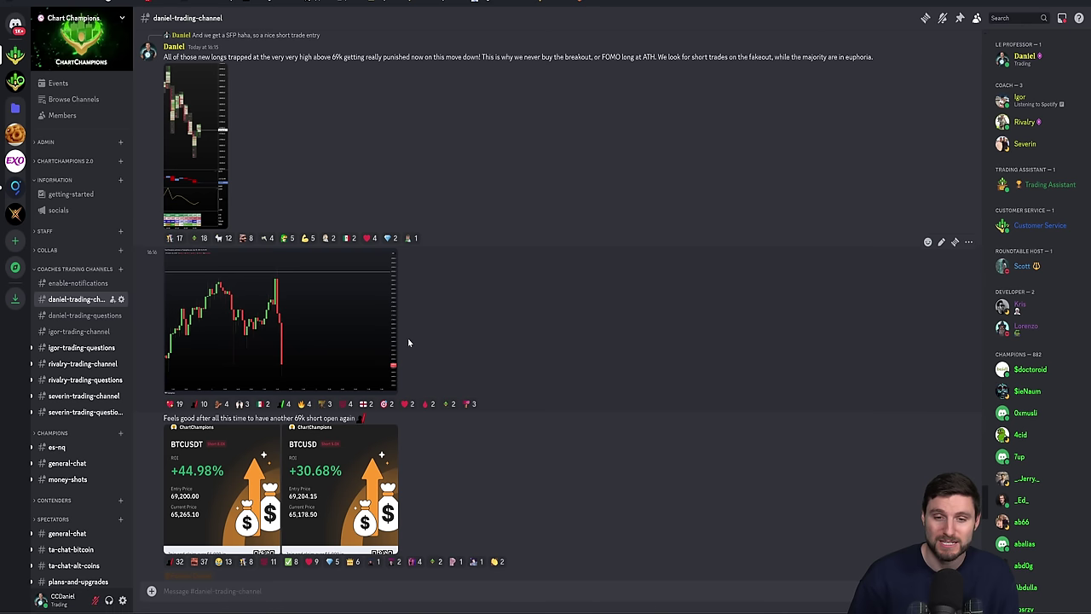
pyautogui.moveTo(546, 417)
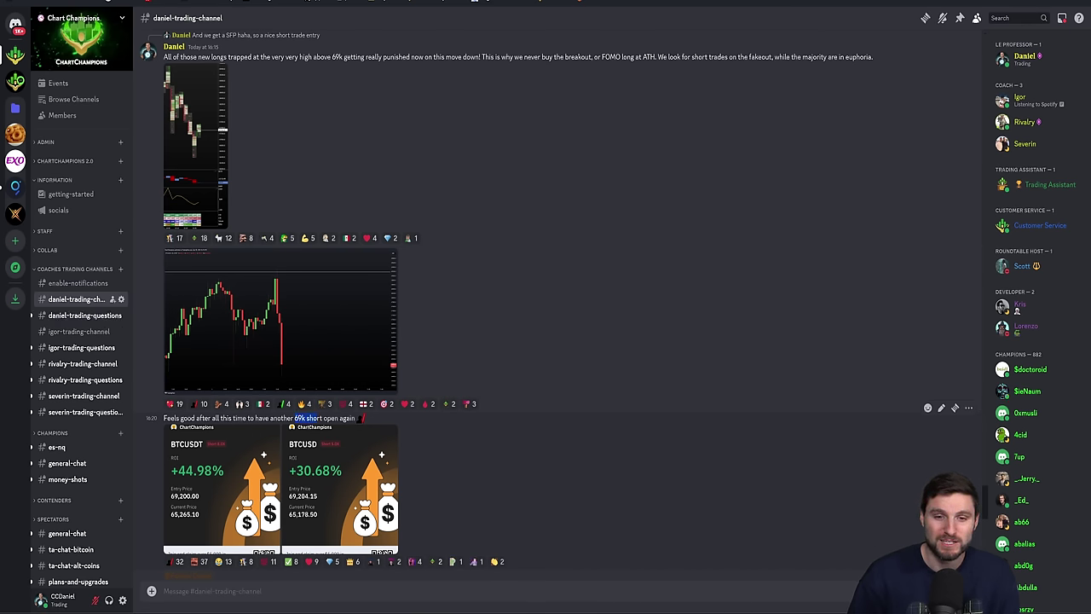
# Step: View the order-flow chart from the later post enlarged, clearing text highlights
pyautogui.click(341, 477)
pyautogui.moveTo(512, 56)
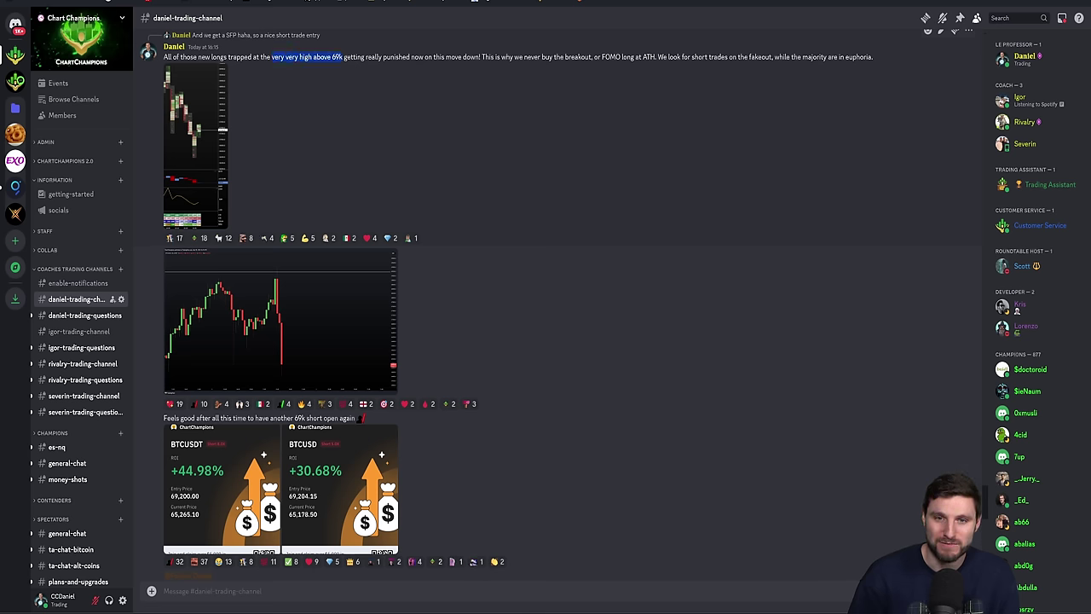
pyautogui.click(218, 73)
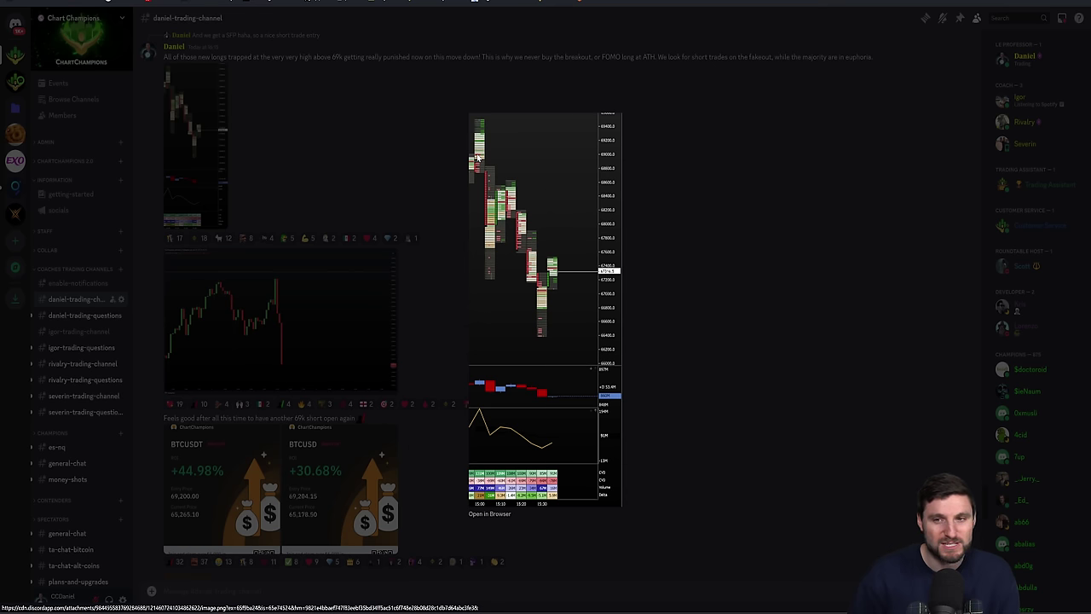
pyautogui.press('Escape')
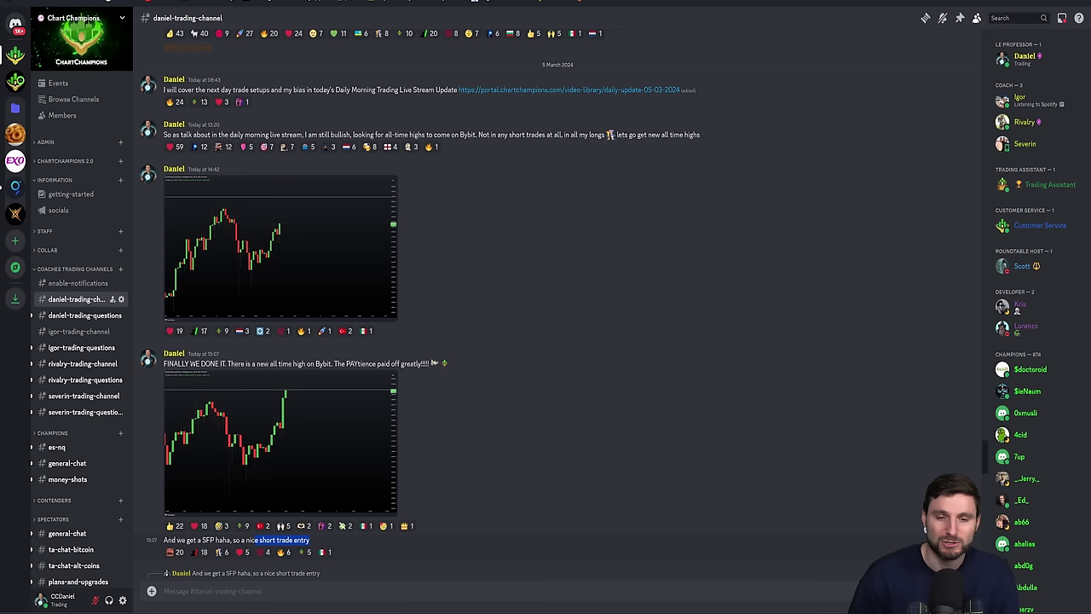
pyautogui.click(433, 364)
pyautogui.moveTo(281, 439)
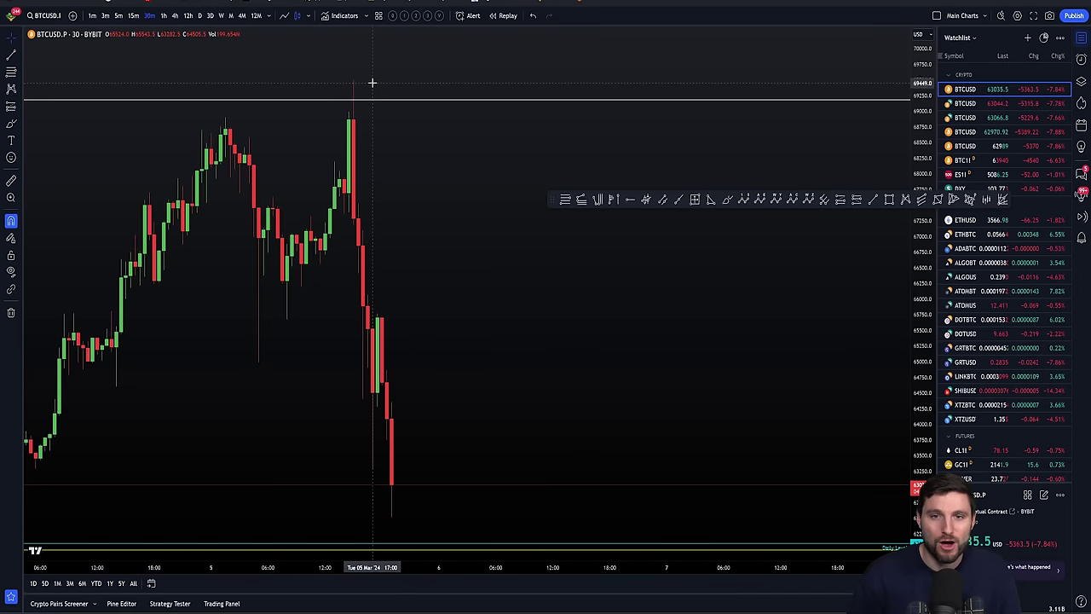
# Step: Measure the roughly 10% drop from the all-time-high wick to the low, then clear it
pyautogui.keyDown('shift'); pyautogui.click(358, 80); pyautogui.keyUp('shift')
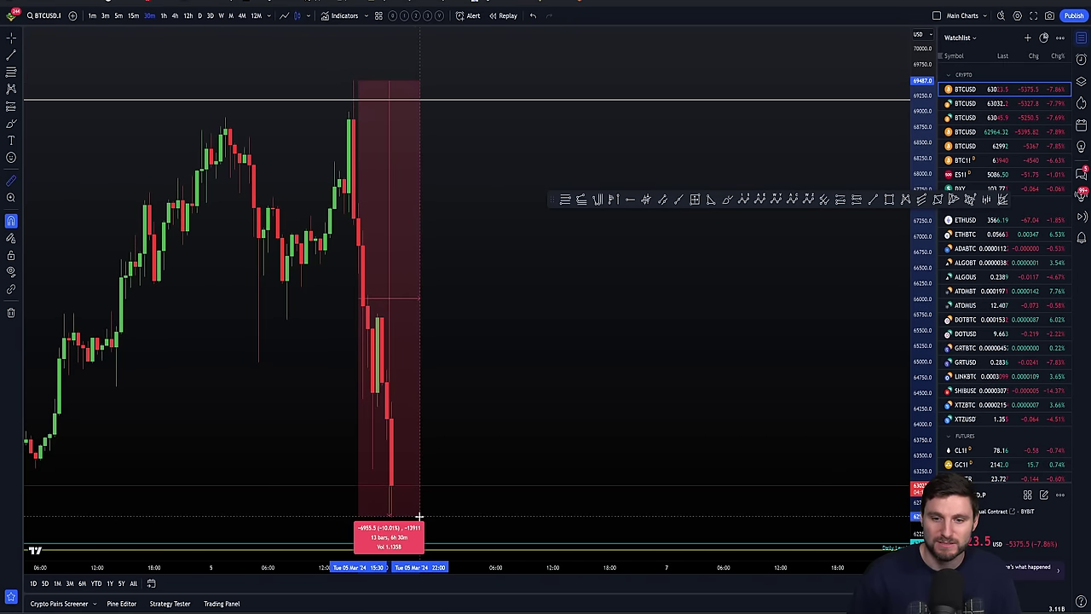
pyautogui.click(420, 515)
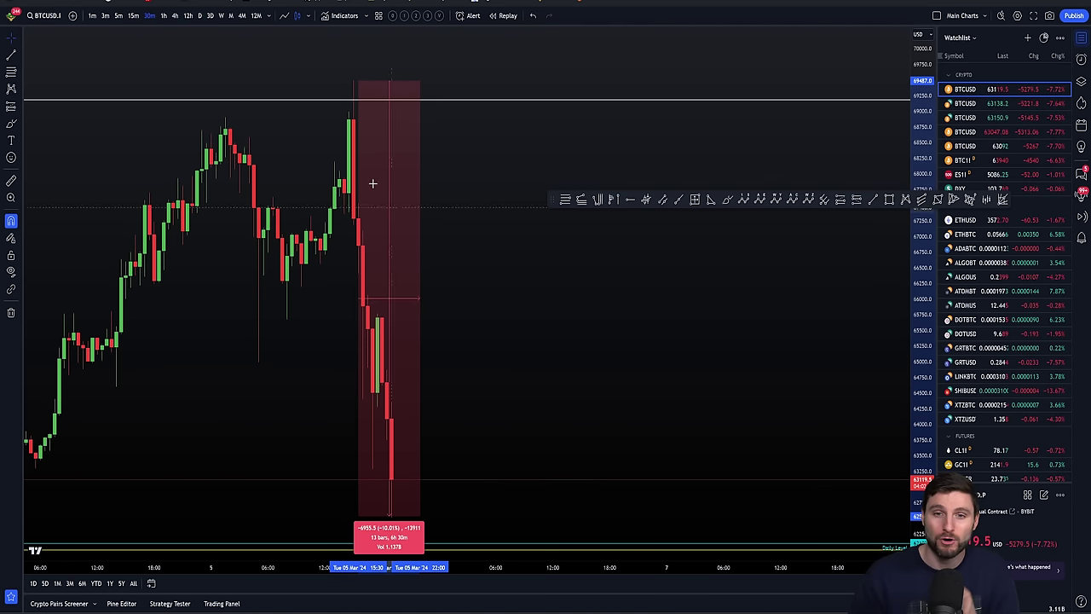
pyautogui.click(341, 120)
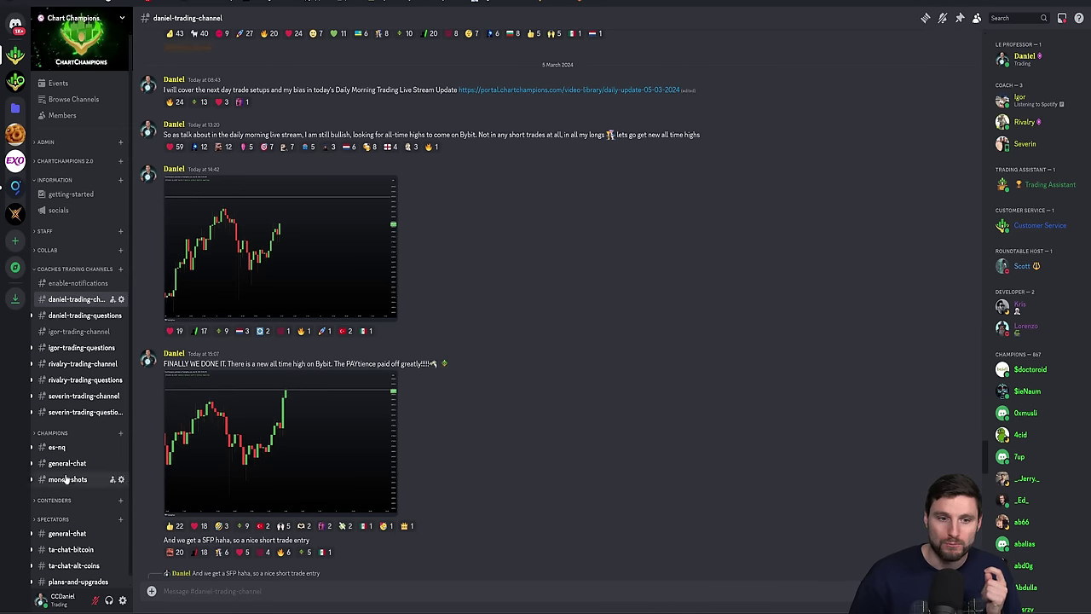
# Step: Open #money-shots and scroll through members' winning trade posts
pyautogui.click(68, 480)
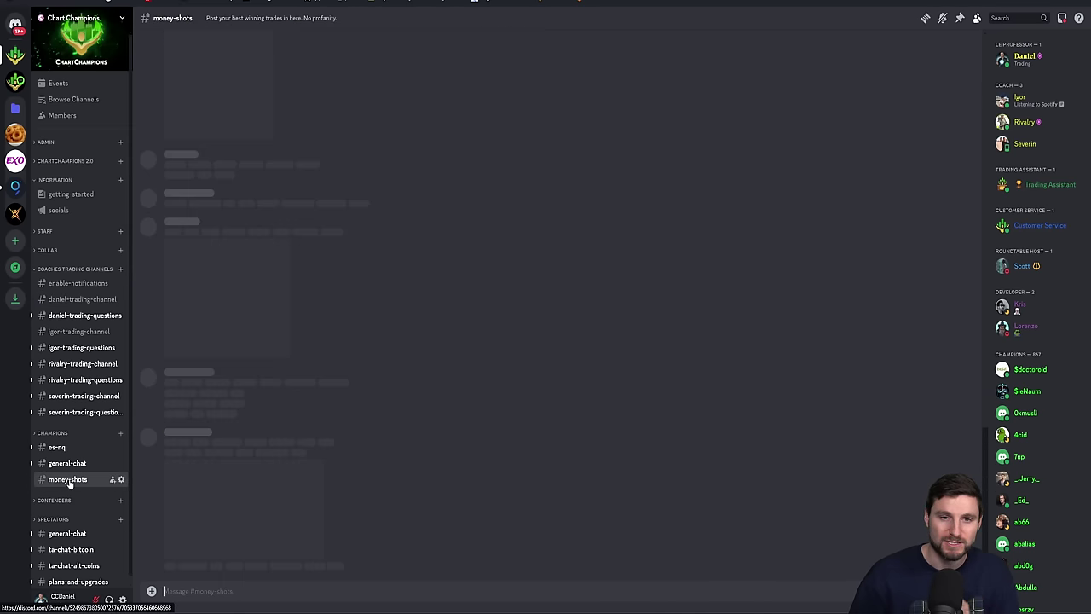
pyautogui.scroll(3, 443, 394)
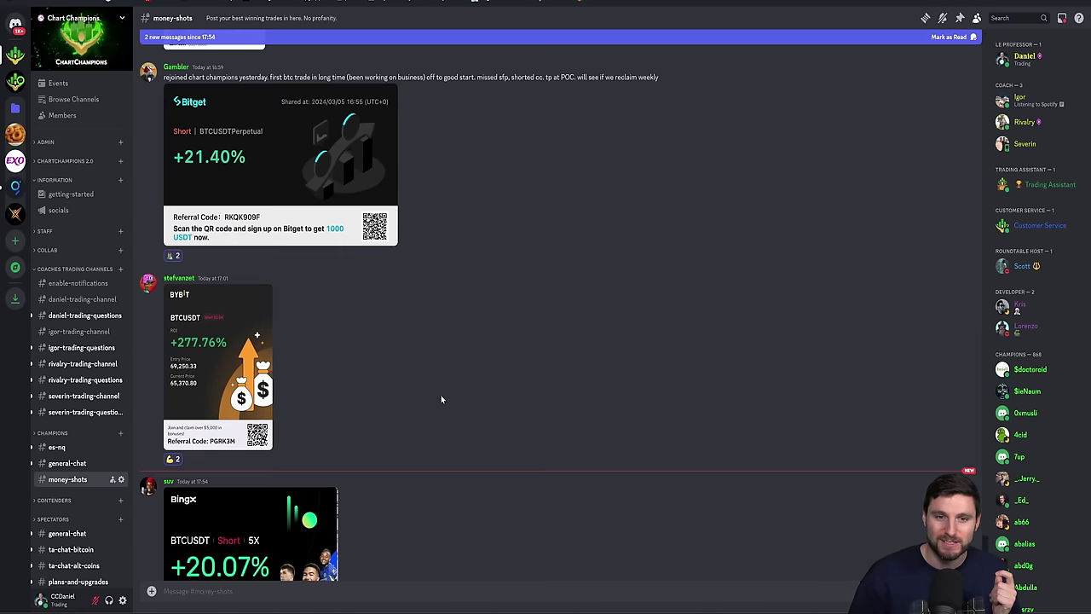
pyautogui.scroll(1, 439, 392)
pyautogui.scroll(3, 436, 392)
pyautogui.scroll(2, 436, 400)
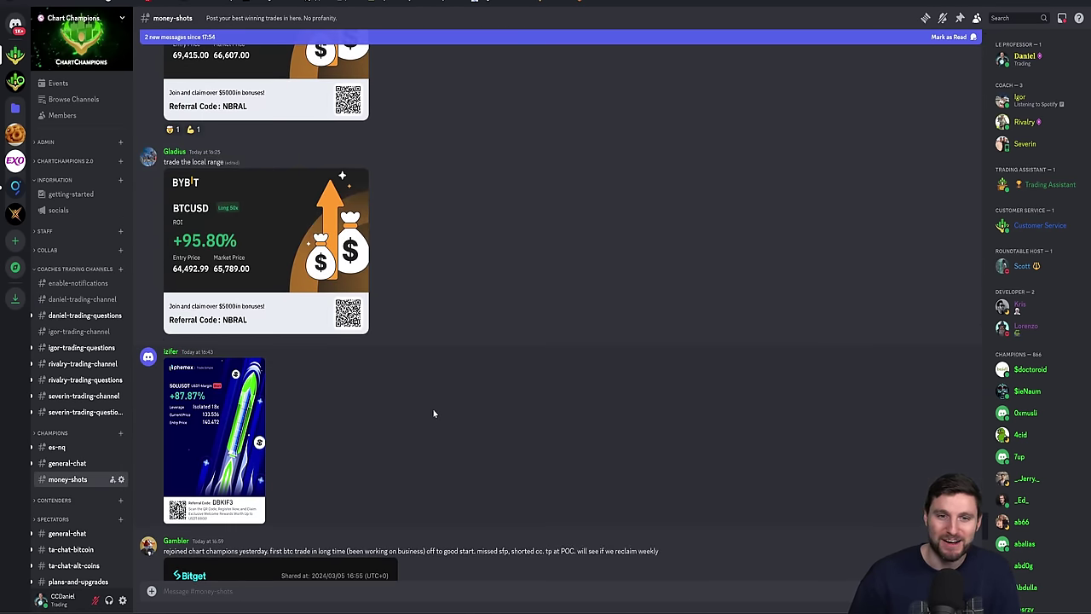
pyautogui.scroll(4, 439, 418)
pyautogui.scroll(3, 514, 427)
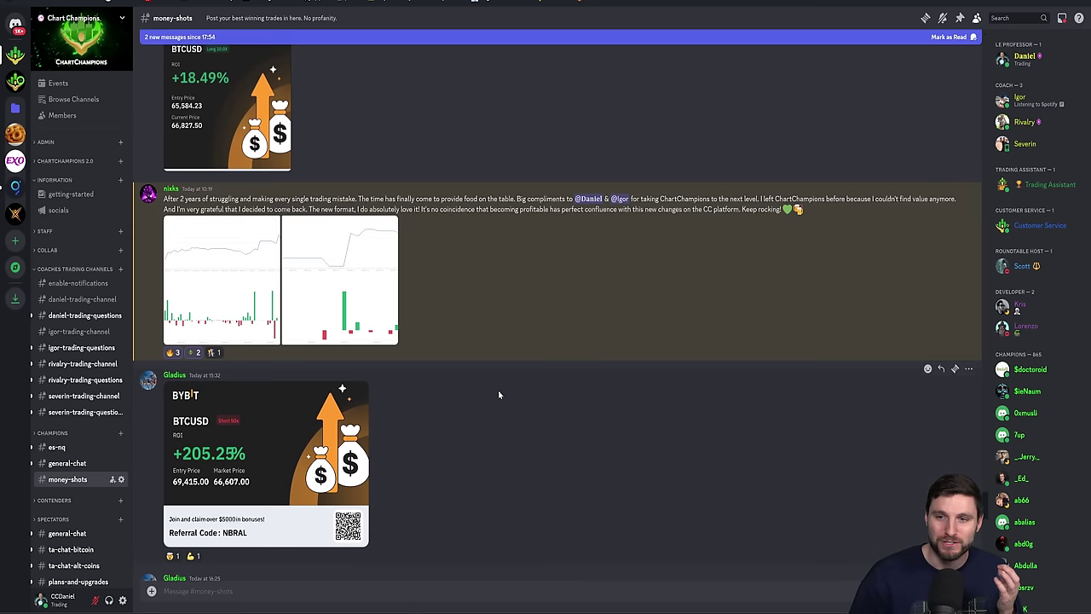
pyautogui.scroll(1, 498, 394)
pyautogui.scroll(-1, 499, 392)
pyautogui.scroll(-1, 498, 392)
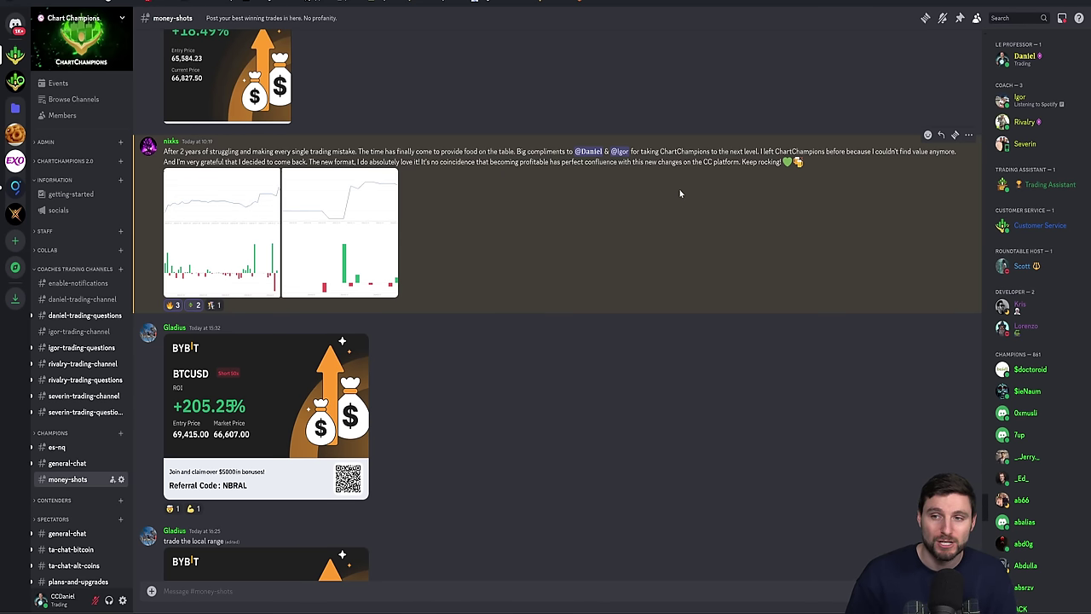
# Step: View a member's two P&L chart images, scroll on, and open #daniel-trading-channel
pyautogui.click(240, 226)
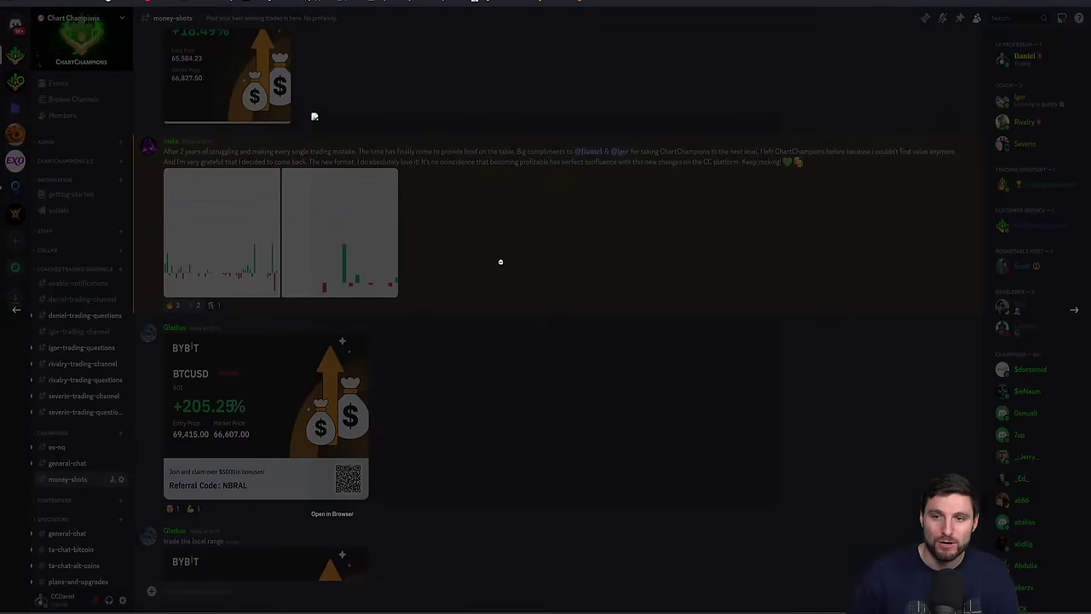
pyautogui.press('Left')
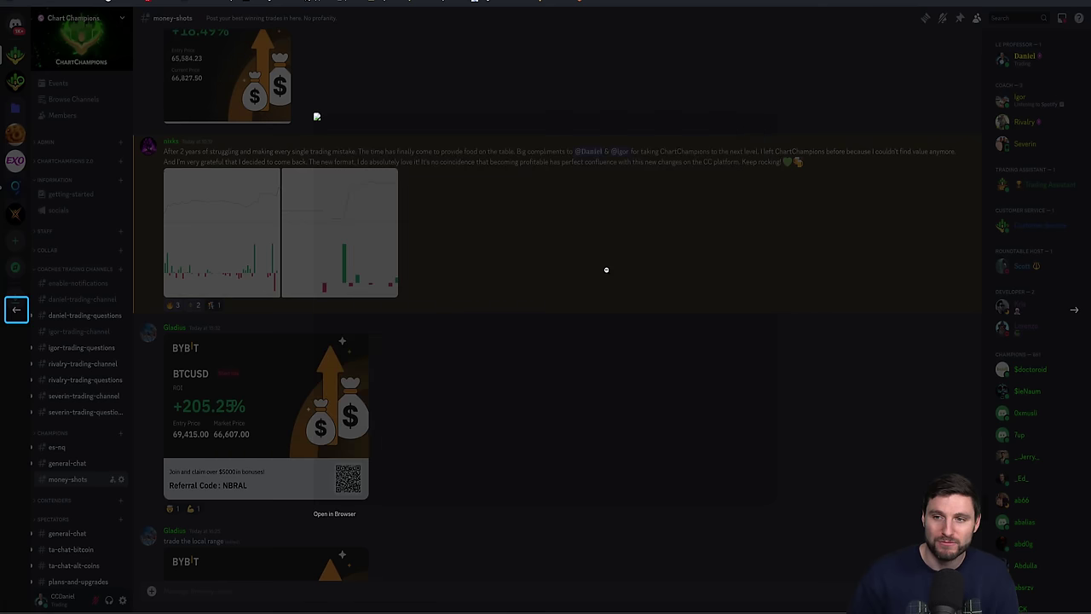
pyautogui.click(805, 291)
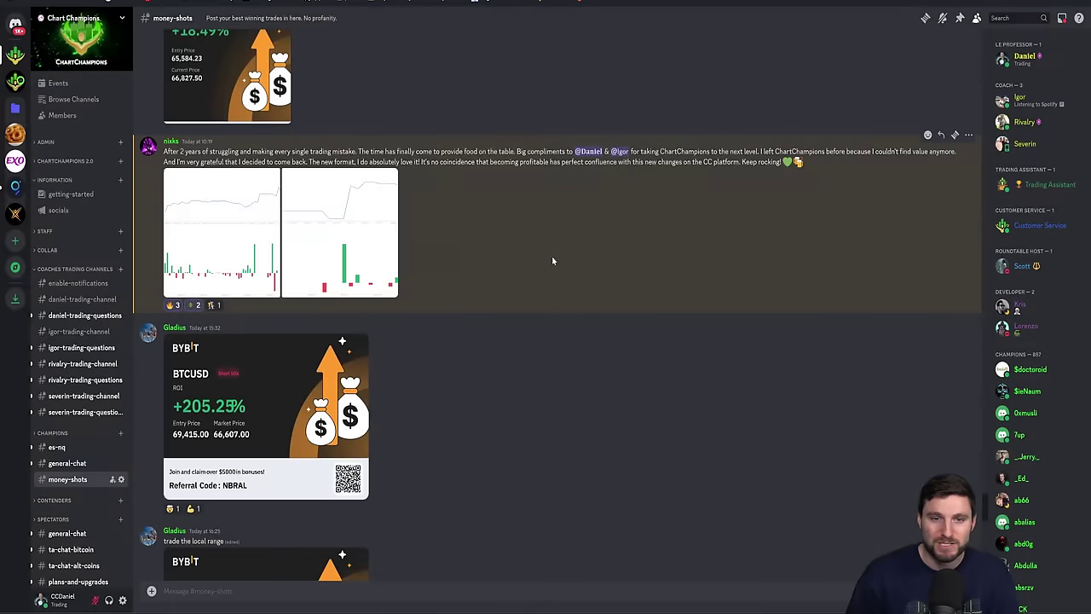
pyautogui.scroll(-5, 426, 256)
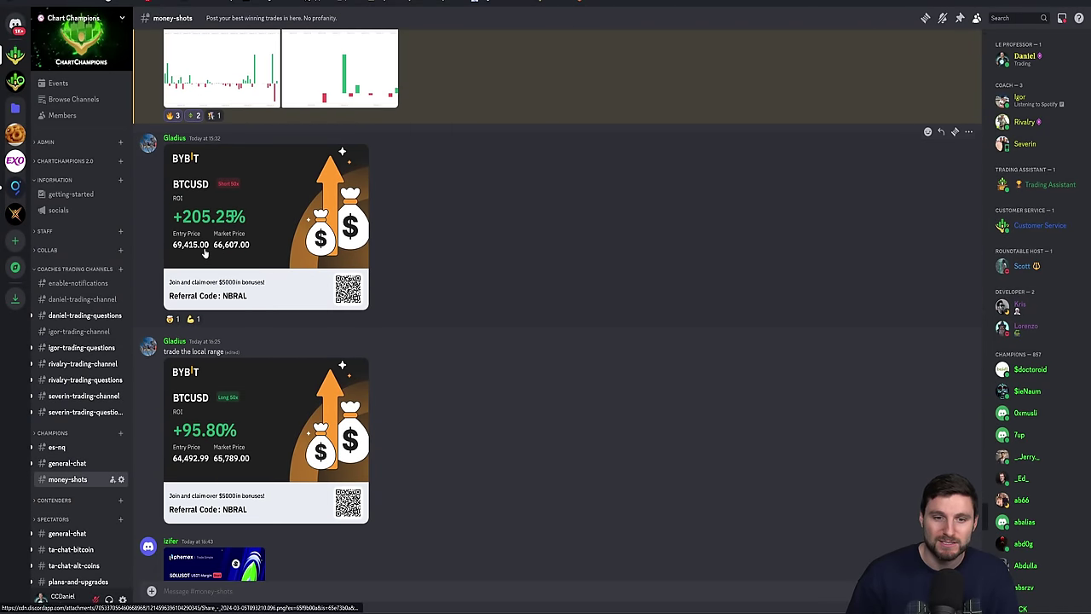
pyautogui.scroll(-5, 324, 265)
pyautogui.scroll(-3, 325, 266)
pyautogui.scroll(-2, 380, 268)
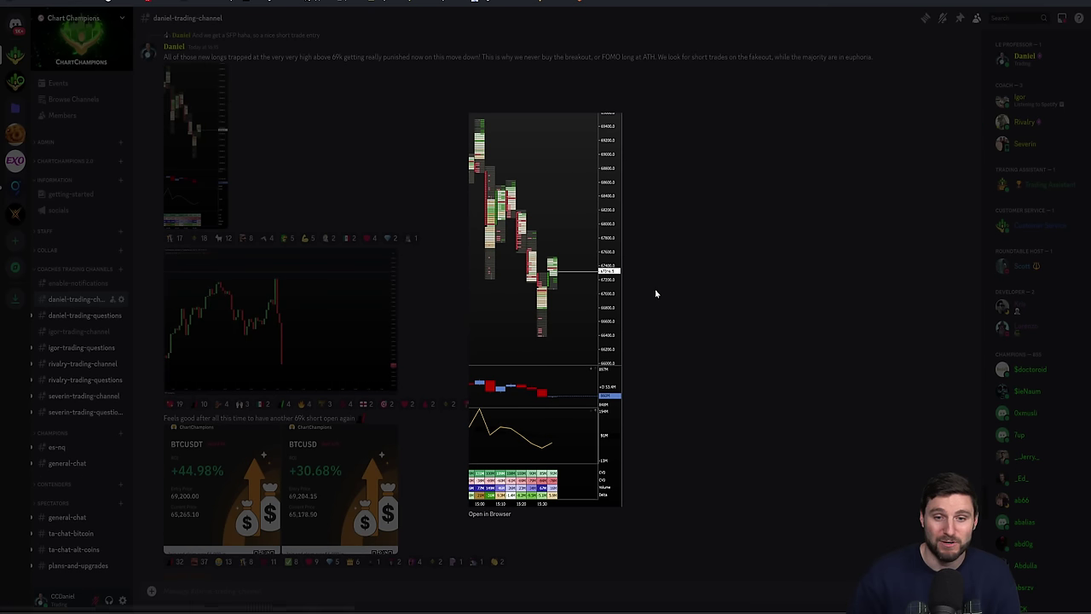
pyautogui.click(654, 289)
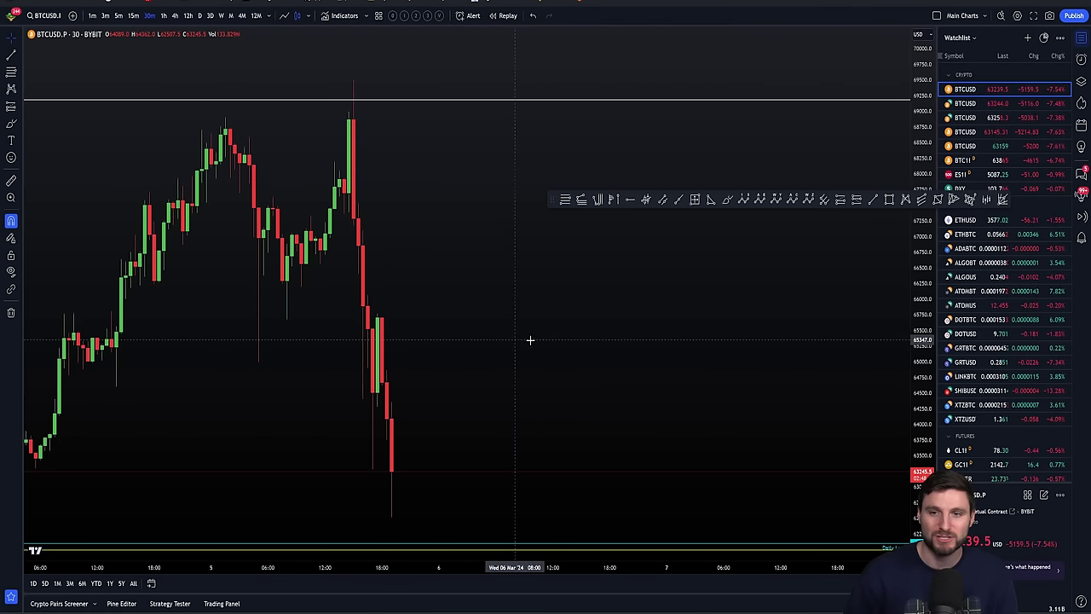
# Step: Shift the weekly chart toward the recent candles and select the Brush drawing tool
pyautogui.moveTo(682, 348)
pyautogui.mouseDown()
pyautogui.moveTo(691, 420)
pyautogui.moveTo(682, 401)
pyautogui.mouseUp()
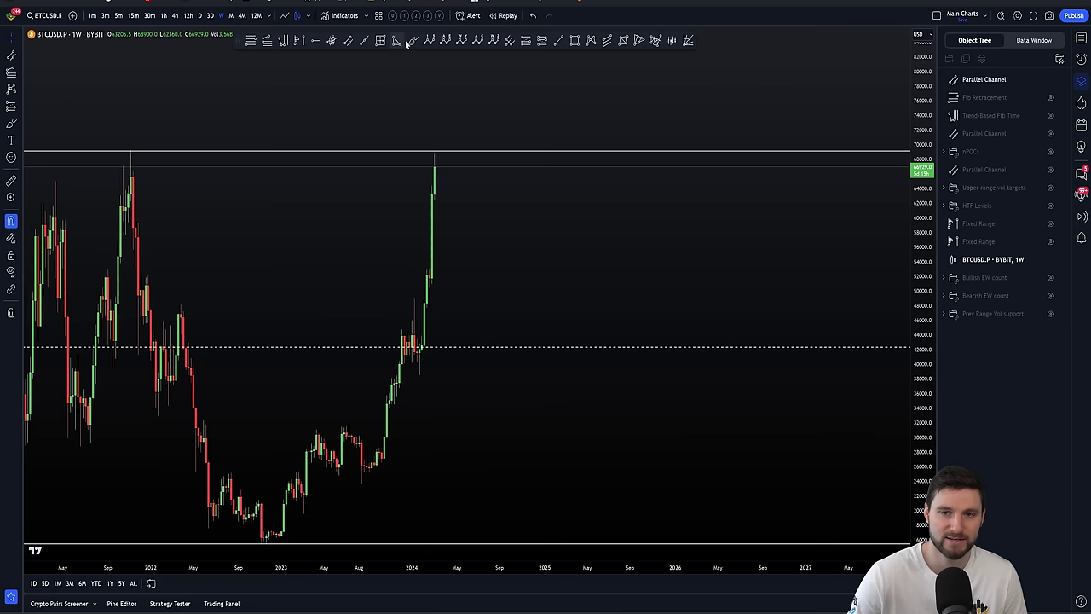
pyautogui.click(412, 41)
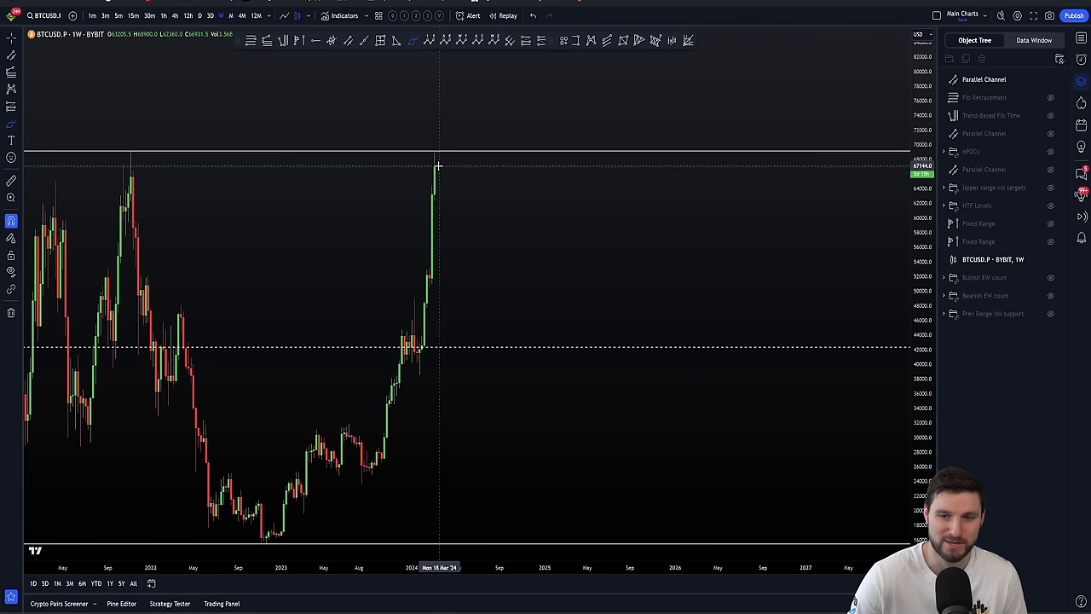
# Step: Brush-sketch a spike above the all-time-high line and a drop back below it
pyautogui.moveTo(437, 164)
pyautogui.mouseDown()
pyautogui.moveTo(452, 140)
pyautogui.moveTo(464, 142)
pyautogui.mouseUp()
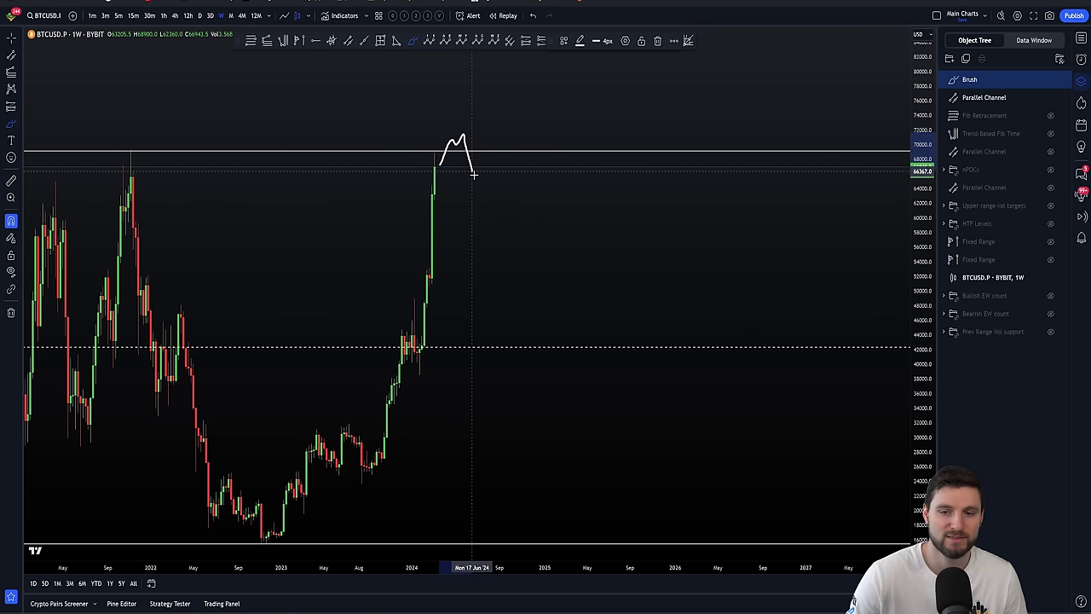
pyautogui.moveTo(465, 142); pyautogui.dragTo(485, 210)
# Step: Undo the freehand spike-and-drop sketch
pyautogui.hotkey('ctrl', 'z')
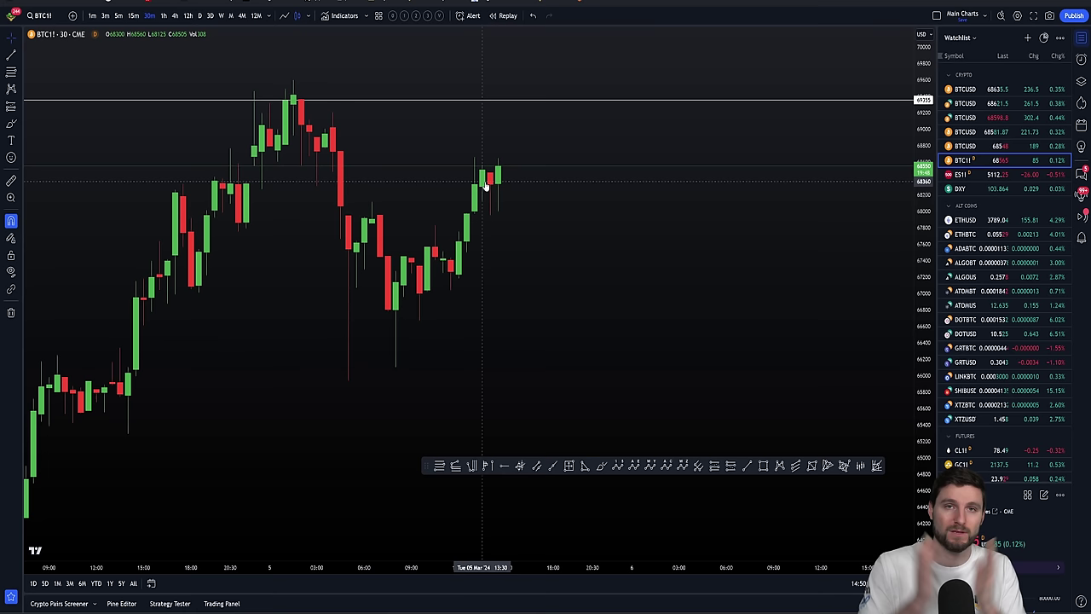